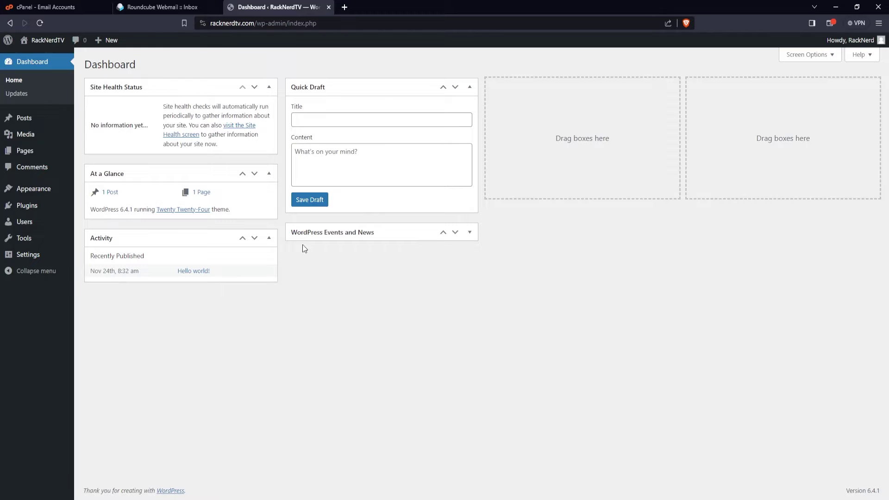
# - Find 'WordFence' in the plugin directory, then install and activate Wordfence Security and open its license page
pyautogui.moveTo(30, 211)
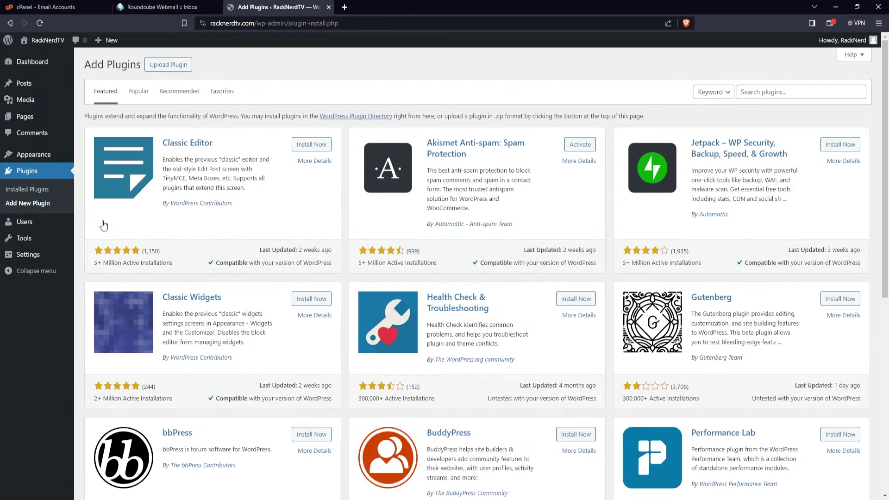
pyautogui.click(765, 94)
pyautogui.write('Word')
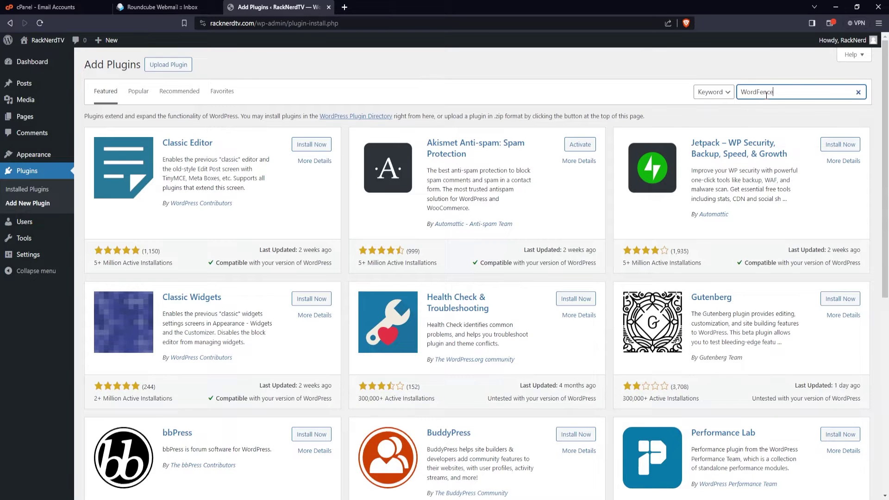
pyautogui.write('Fence')
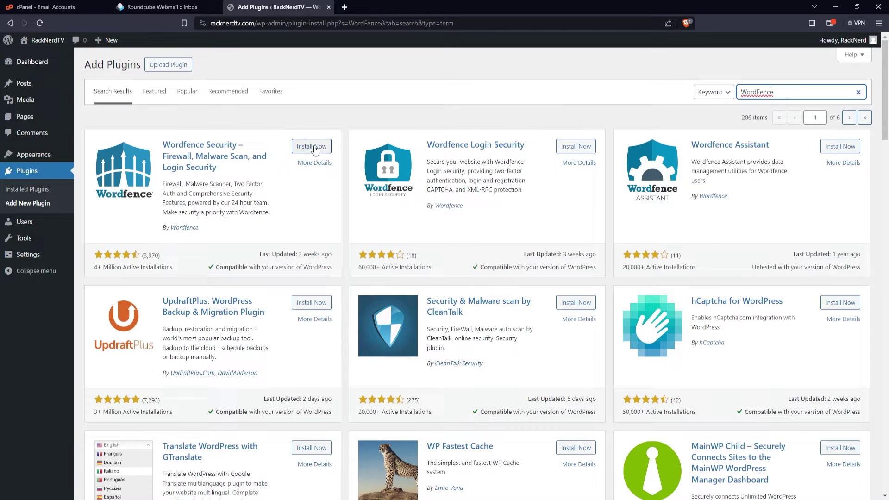
pyautogui.click(313, 147)
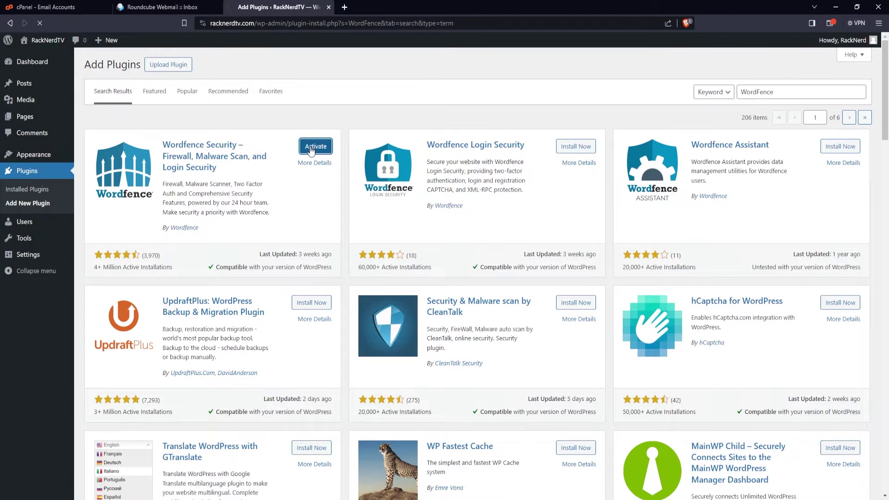
pyautogui.click(311, 147)
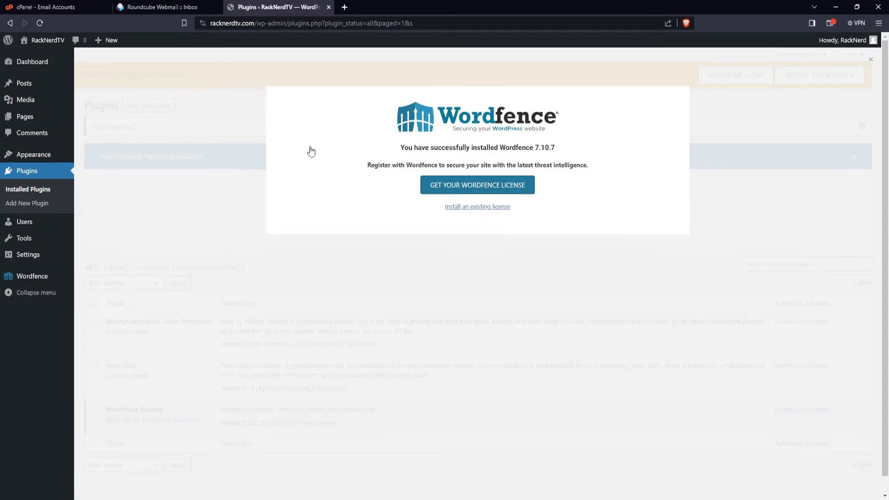
pyautogui.click(446, 184)
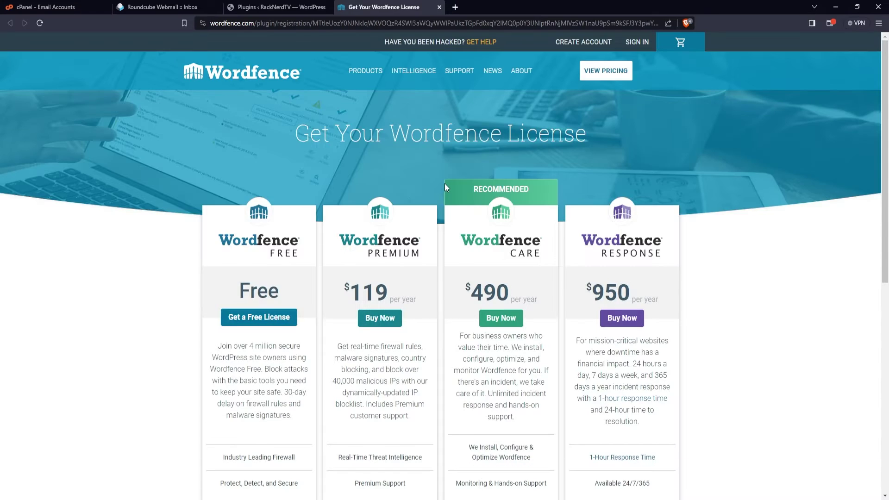
# - Register a free license with 30-day delayed protection, the site owner's email, alerts on and terms accepted
pyautogui.click(274, 323)
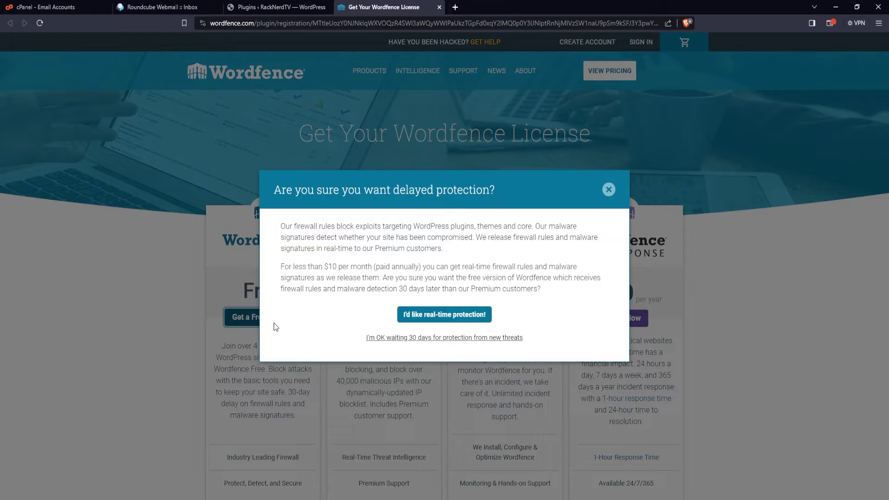
pyautogui.click(432, 337)
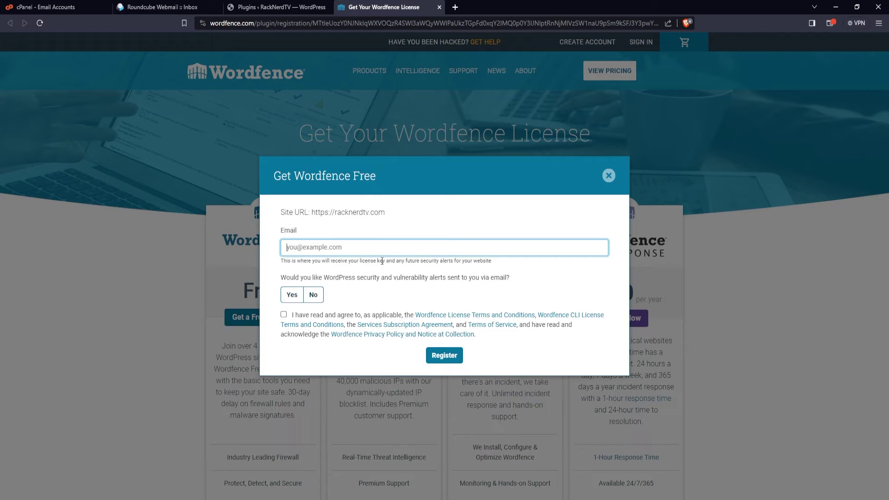
pyautogui.click(289, 297)
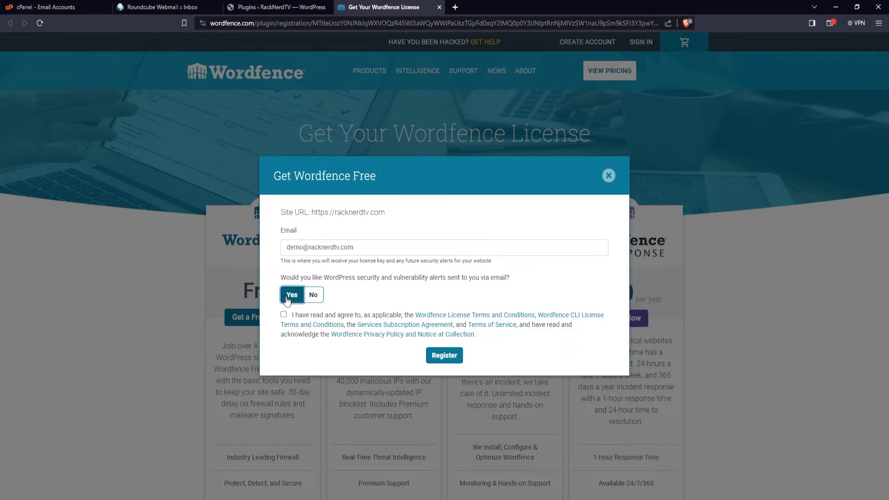
pyautogui.click(283, 315)
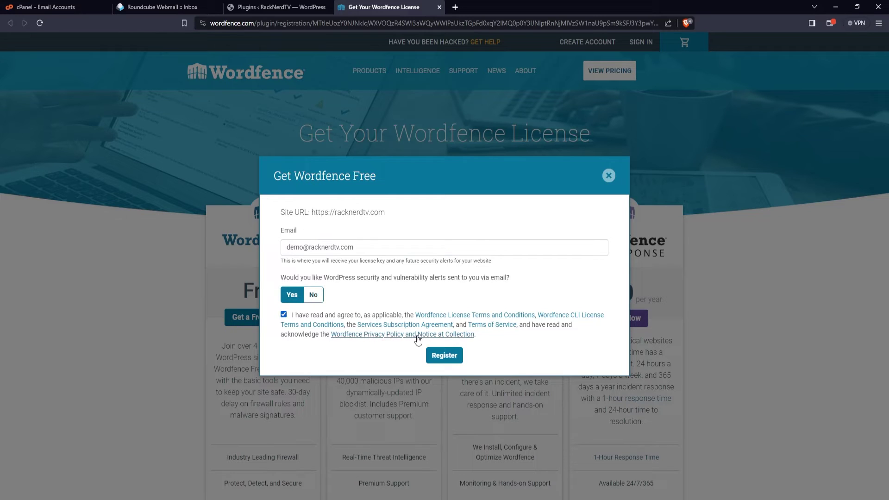
pyautogui.click(444, 355)
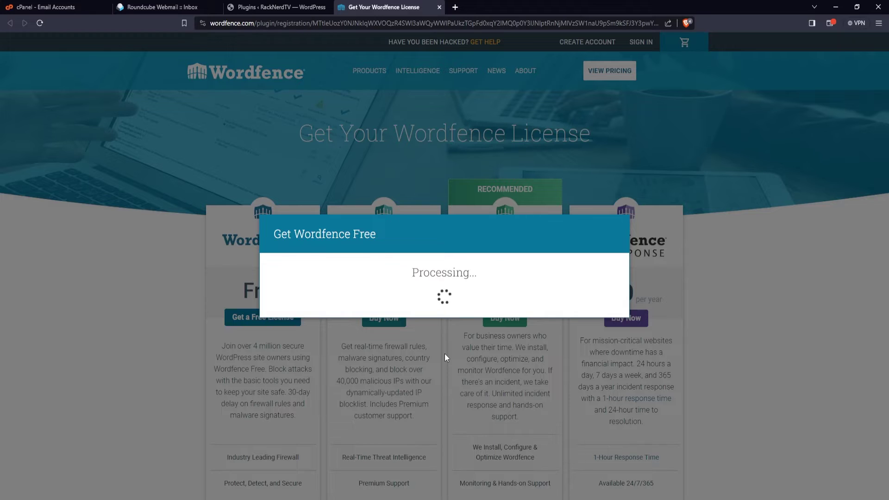
pyautogui.click(164, 7)
# - Refresh the Roundcube inbox and open the 'Your Wordfence License' email
pyautogui.click(345, 44)
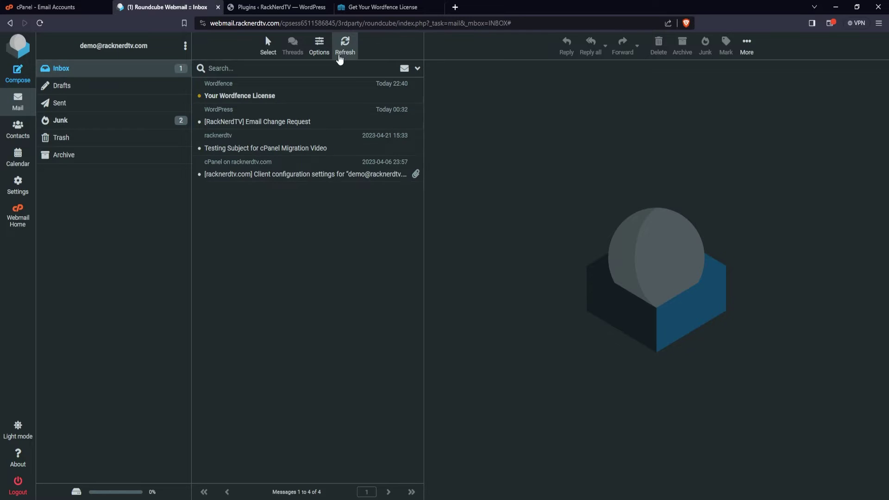
pyautogui.click(269, 97)
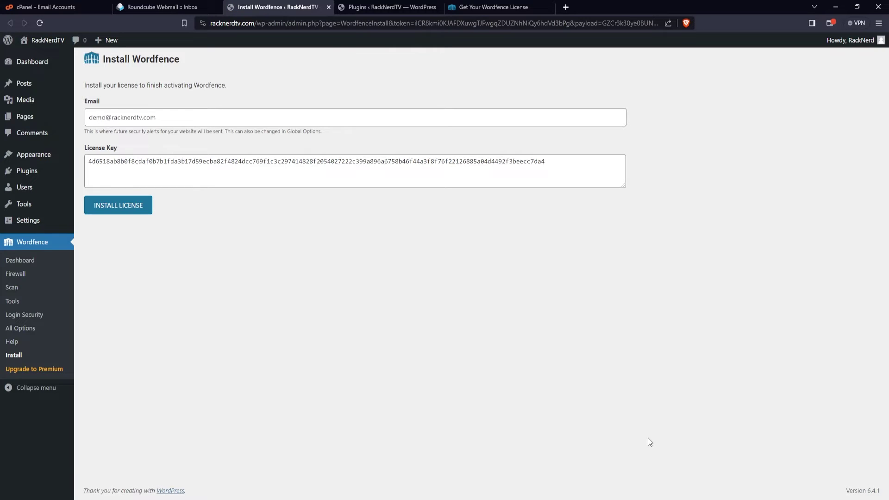
# - Install the emailed license, go to the Wordfence Dashboard, finish its tour, and begin firewall optimization
pyautogui.click(120, 206)
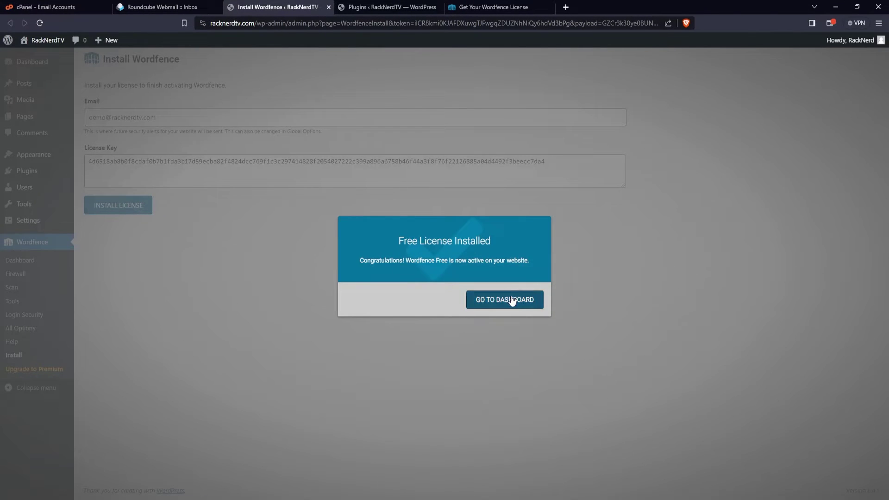
pyautogui.click(511, 301)
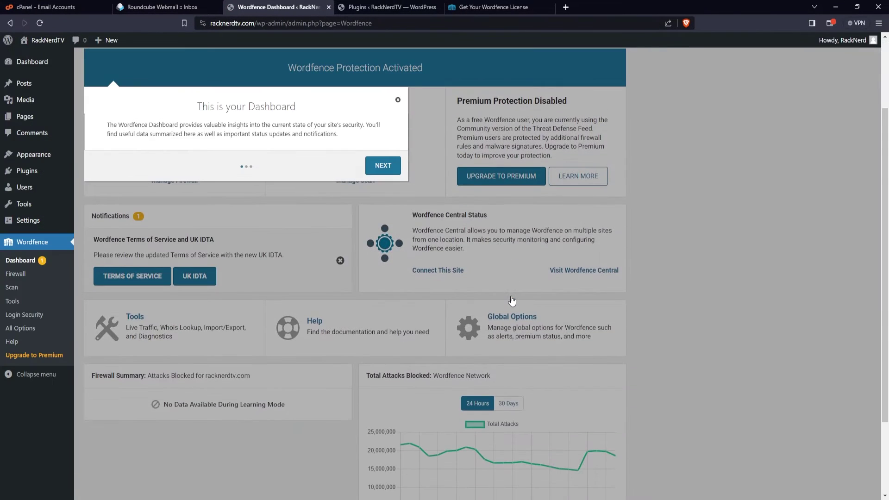
pyautogui.click(383, 161)
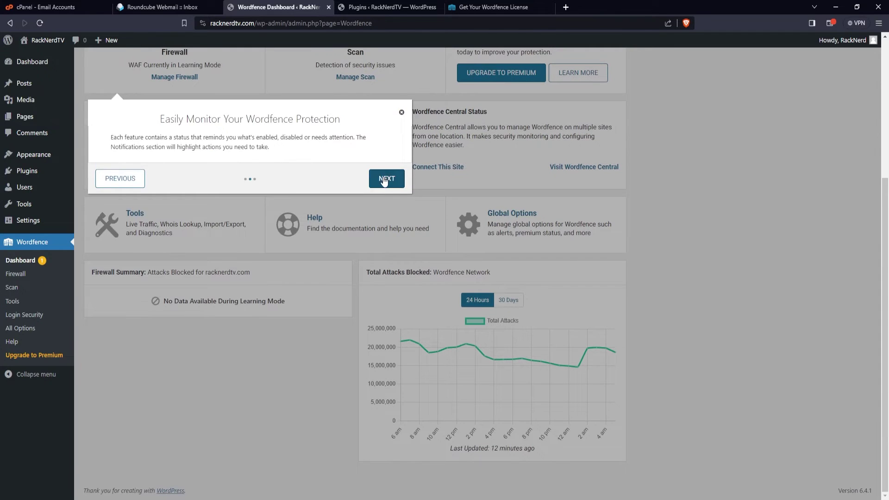
pyautogui.click(385, 181)
pyautogui.click(427, 280)
pyautogui.scroll(5, 430, 283)
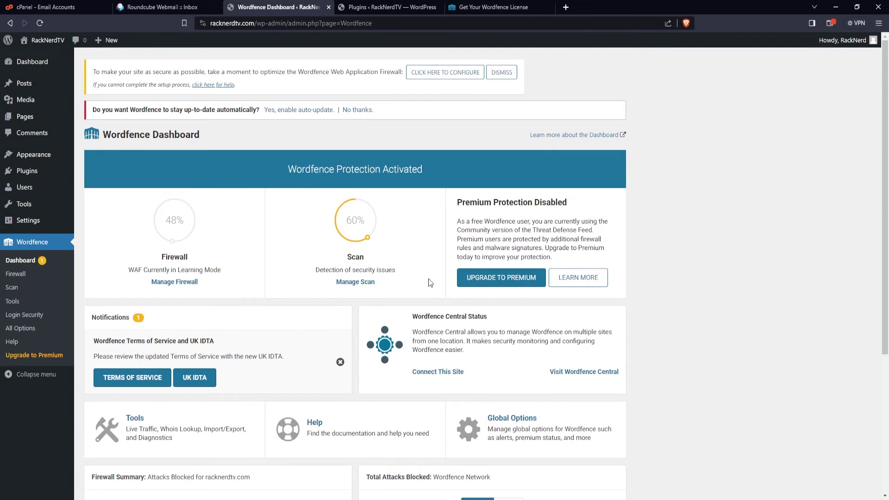
pyautogui.click(436, 81)
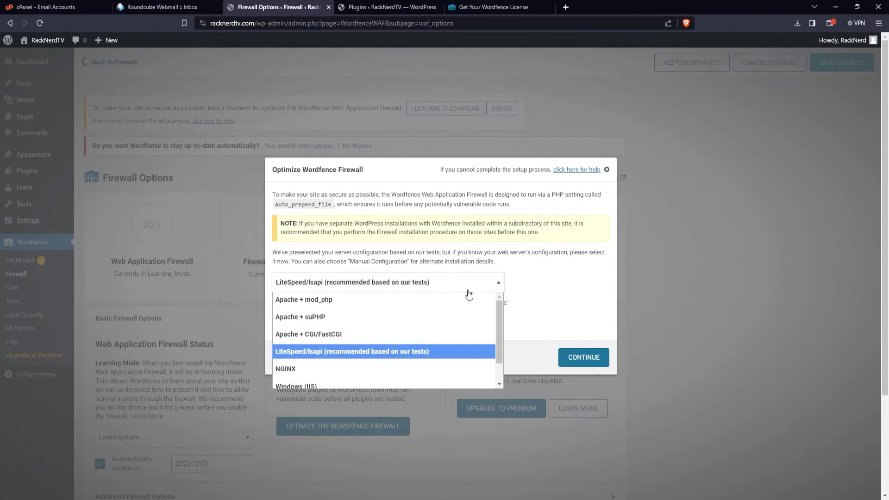
# - Keep LiteSpeed/lsapi, download .htaccess and .user.ini backups, and apply the firewall optimization
pyautogui.click(447, 353)
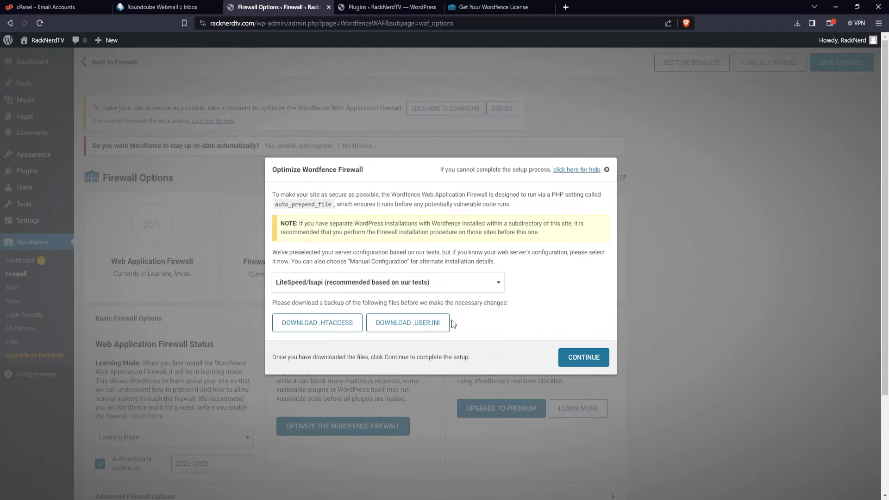
pyautogui.click(338, 323)
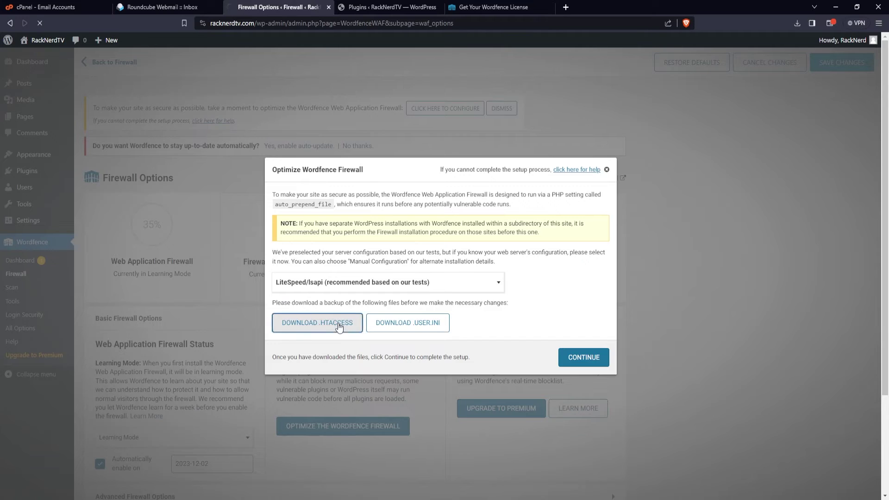
pyautogui.click(391, 328)
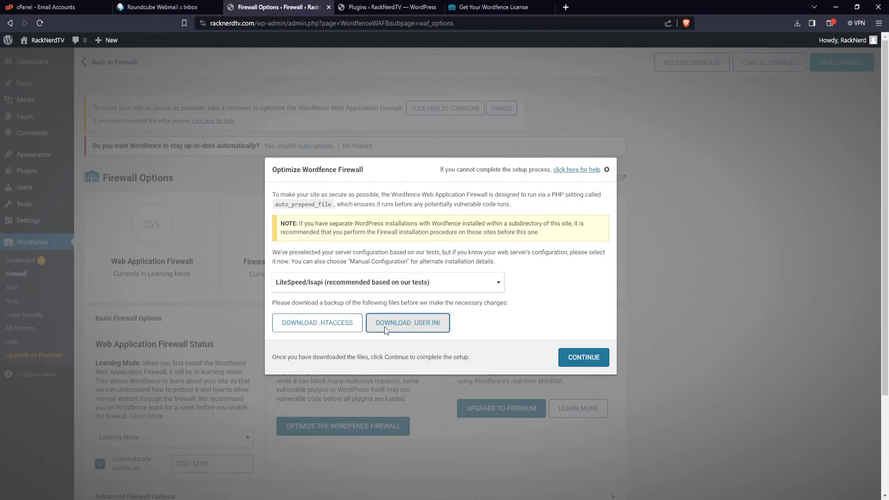
pyautogui.click(582, 357)
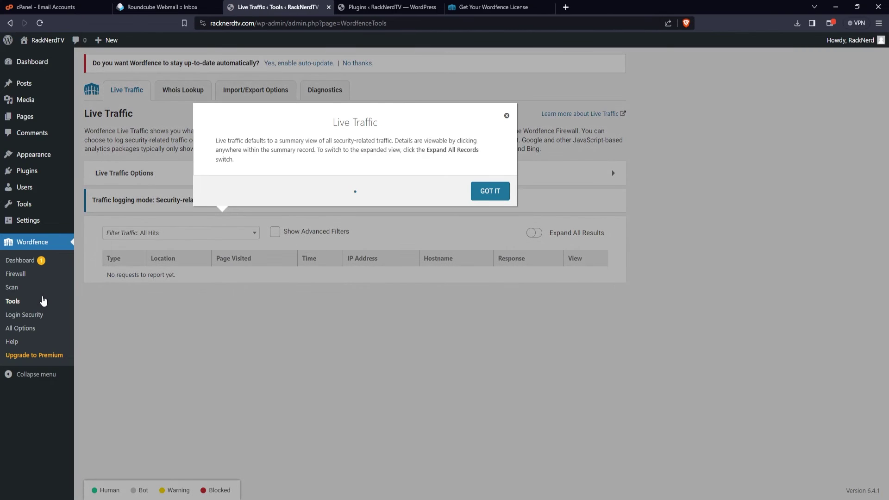
# - Paste the template token into Import/Export Options, import and reload, then open the Firewall options
pyautogui.click(501, 198)
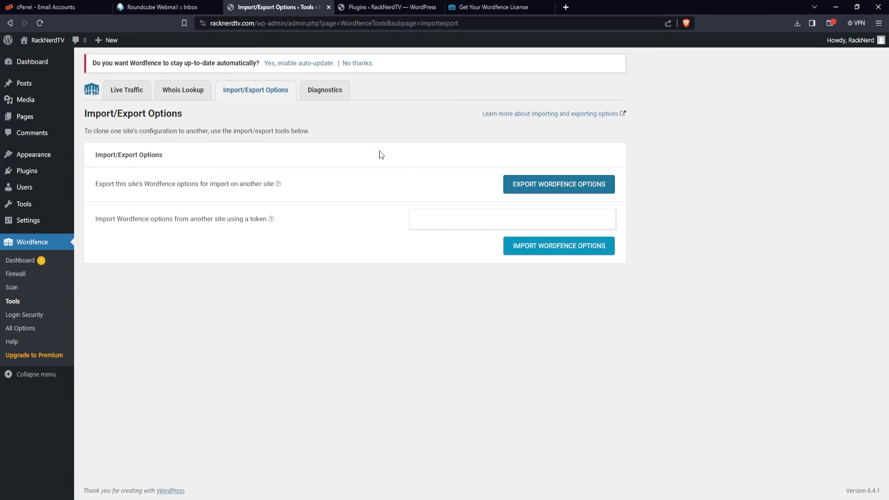
pyautogui.click(456, 212)
pyautogui.hotkey('ctrl', 'v')
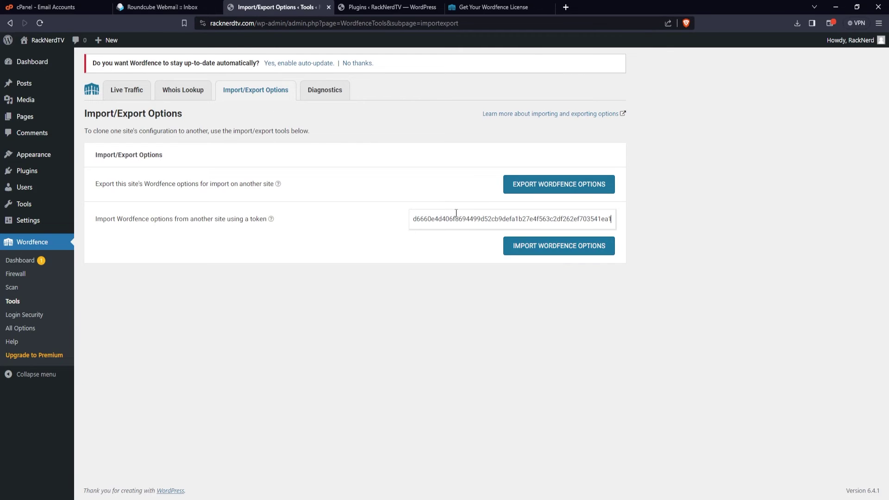
pyautogui.click(512, 250)
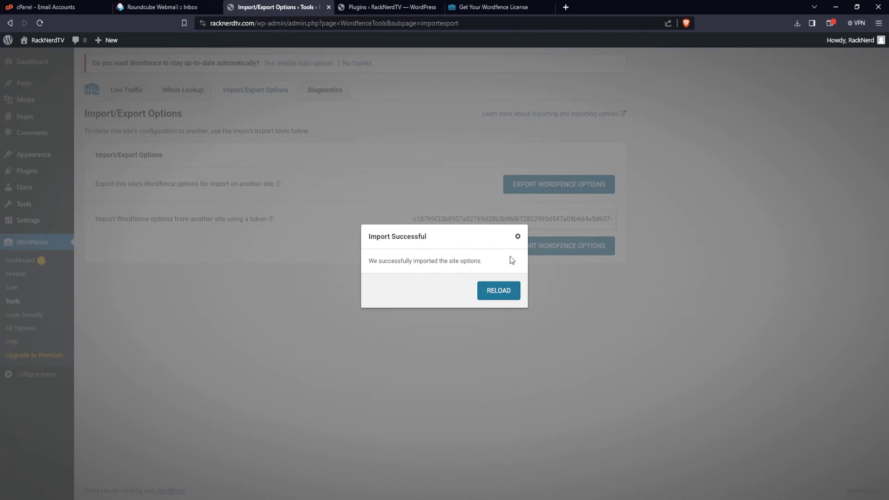
pyautogui.click(503, 292)
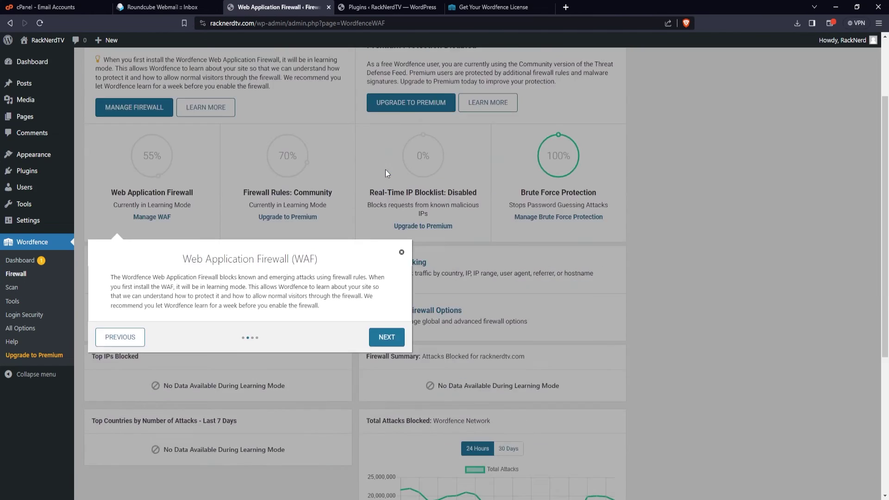
pyautogui.click(385, 337)
pyautogui.click(330, 191)
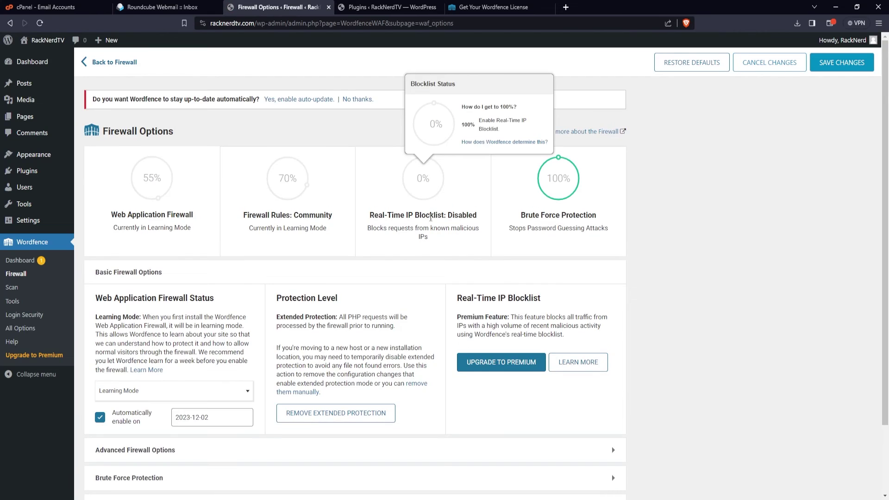
pyautogui.scroll(-2, 432, 239)
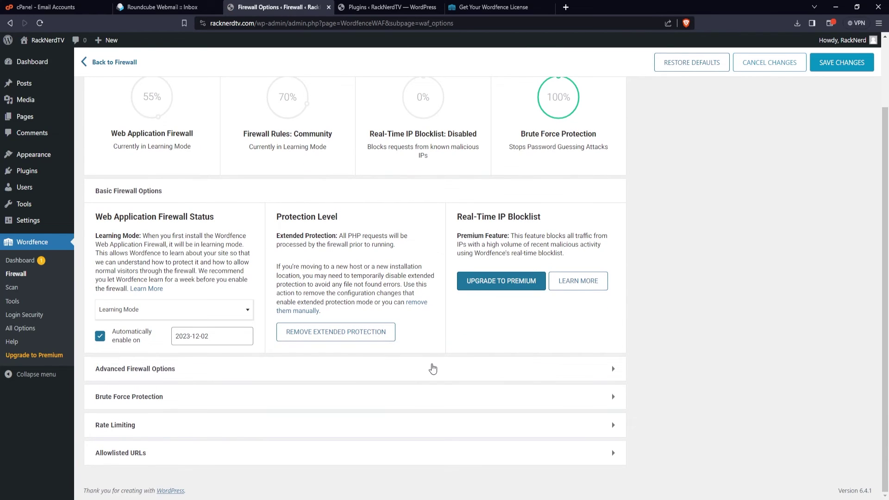
pyautogui.click(433, 368)
pyautogui.scroll(-4, 432, 368)
pyautogui.scroll(-5, 432, 363)
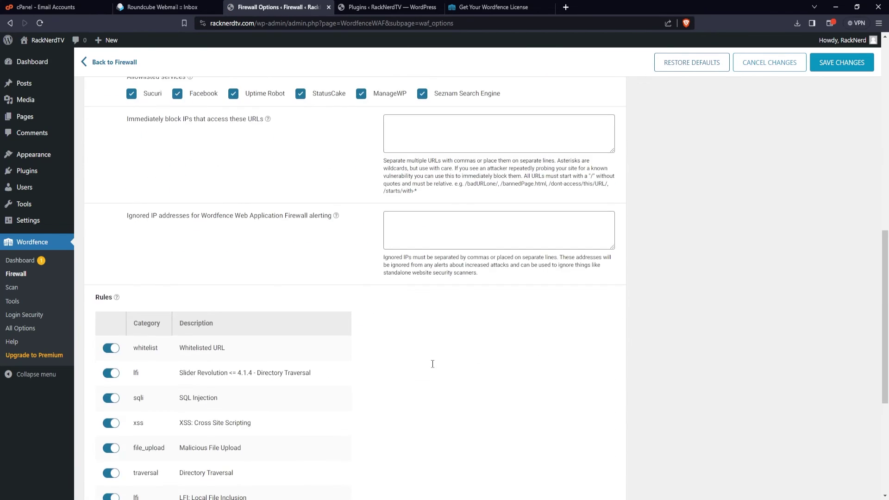
pyautogui.scroll(-5, 431, 363)
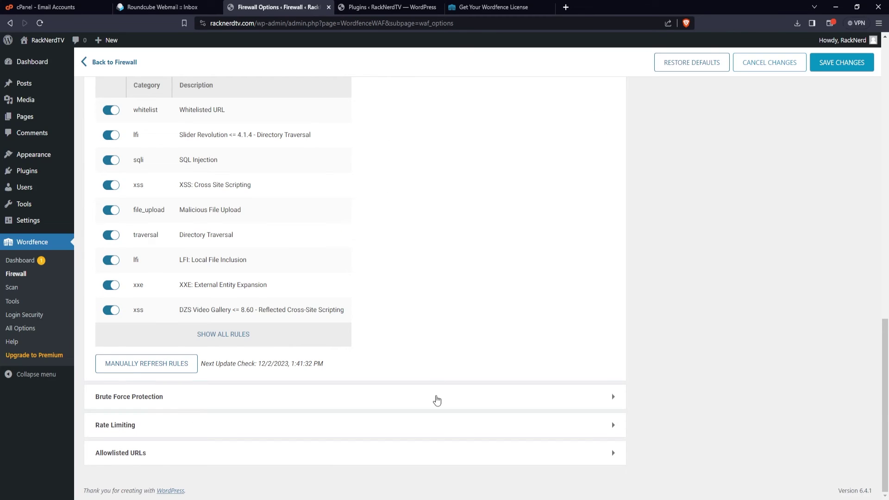
pyautogui.click(436, 398)
pyautogui.scroll(-3, 437, 400)
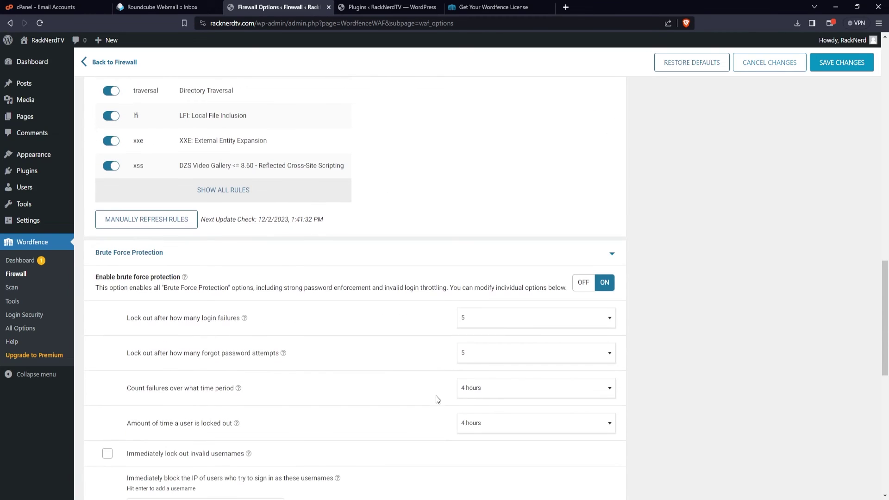
pyautogui.scroll(-10, 437, 399)
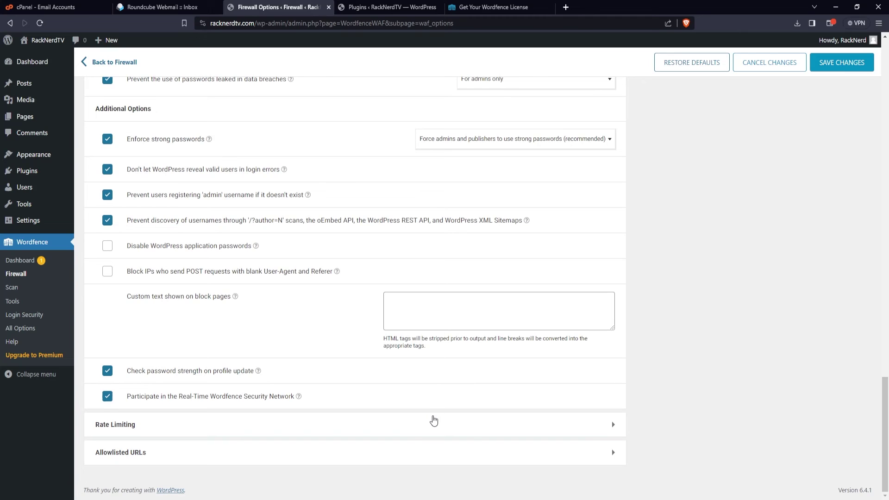
pyautogui.click(433, 420)
pyautogui.scroll(-5, 434, 419)
pyautogui.scroll(-2, 433, 417)
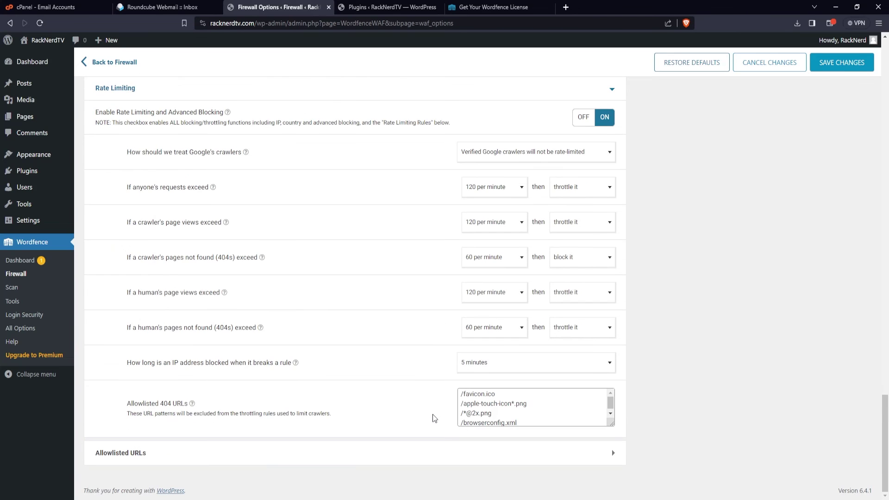
pyautogui.click(433, 453)
pyautogui.scroll(-4, 434, 436)
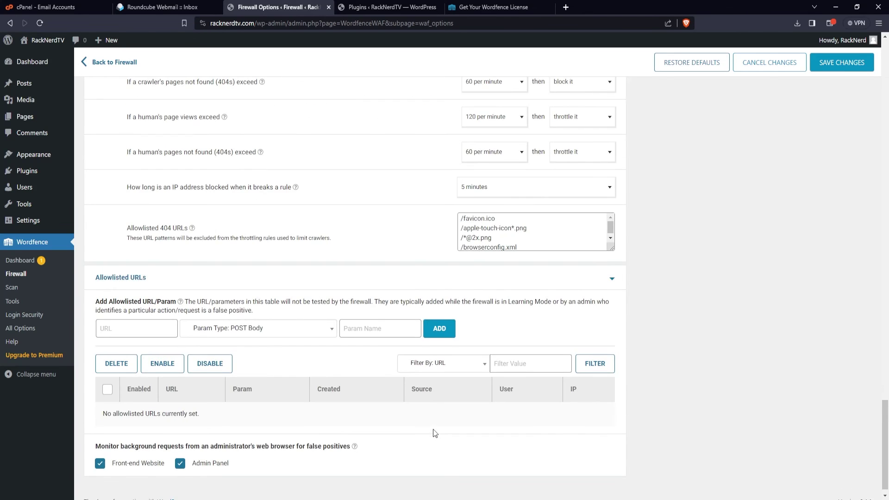
pyautogui.scroll(-1, 434, 433)
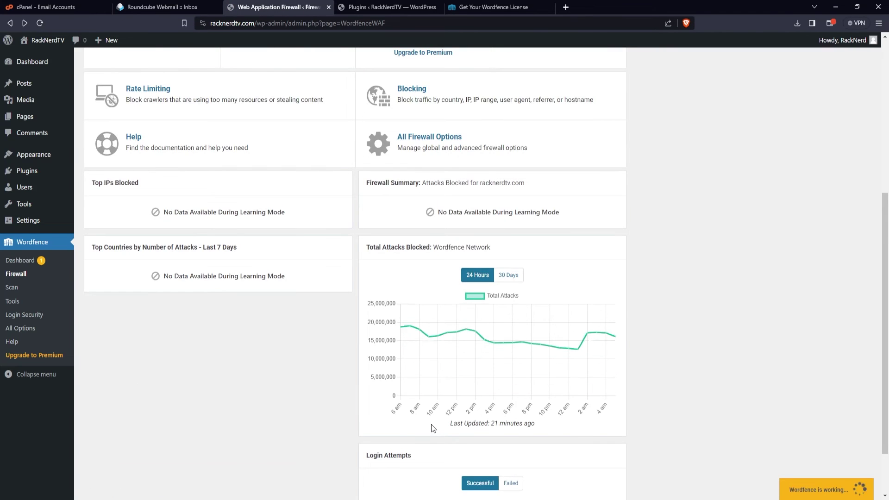
pyautogui.scroll(3, 431, 424)
pyautogui.click(147, 88)
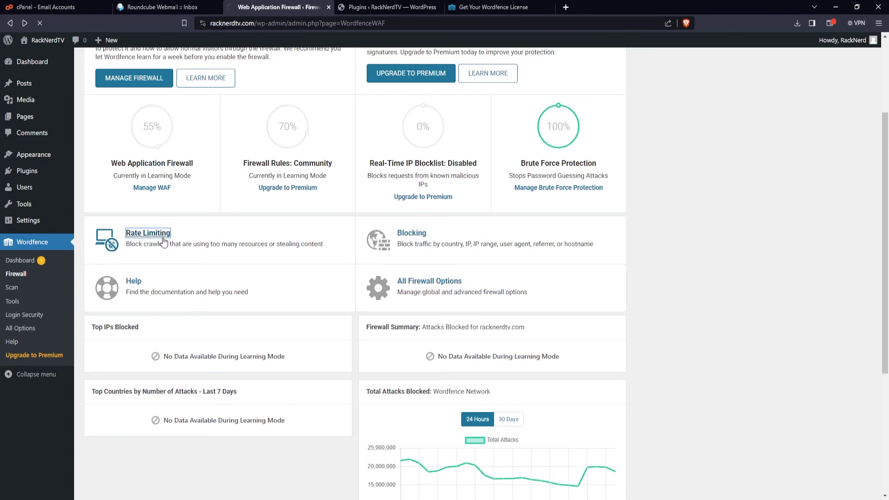